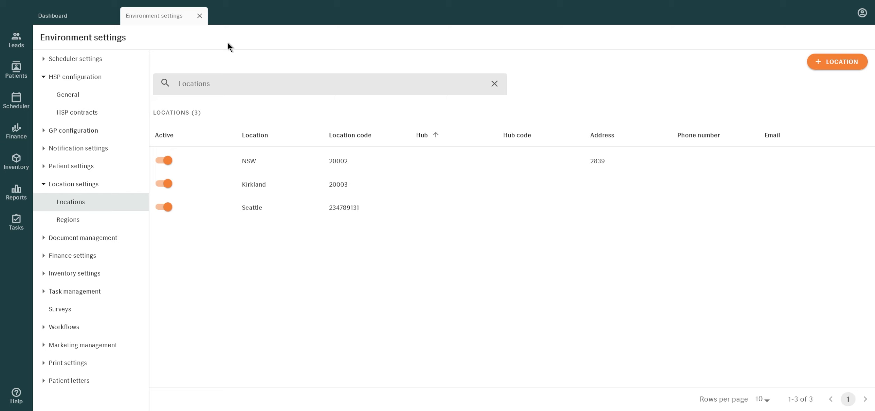
- Review the general HSP settings and the HSP contract list, and open Test Contract for editing
{"action": "left_click", "coordinate": [132, 93]}
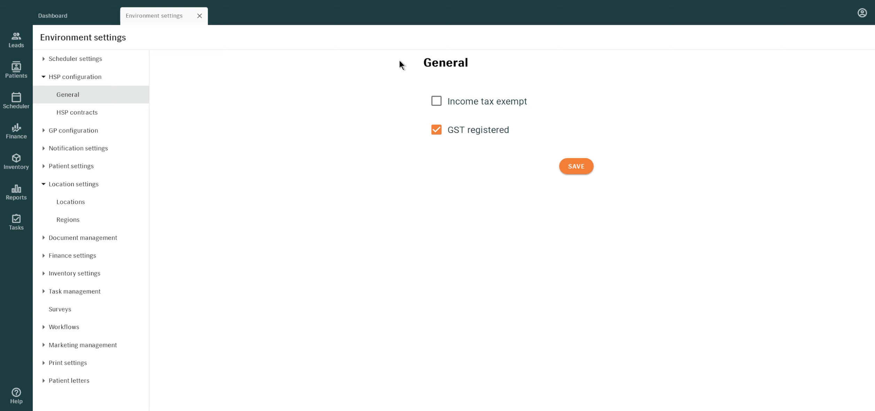
{"action": "left_click", "coordinate": [111, 114]}
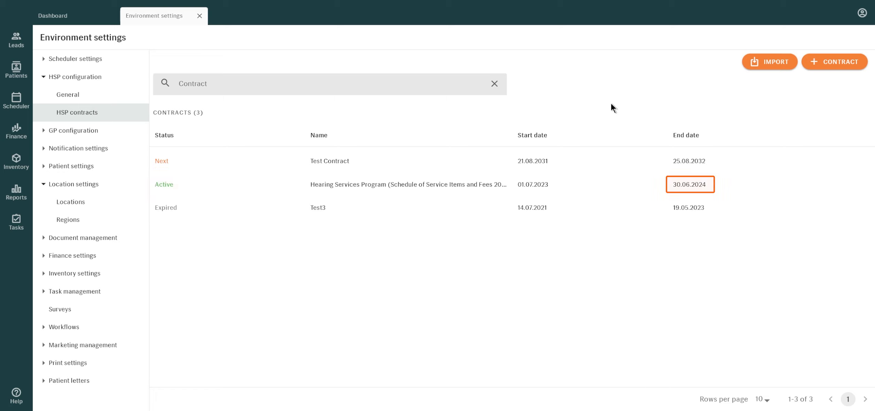
{"action": "left_click", "coordinate": [862, 162]}
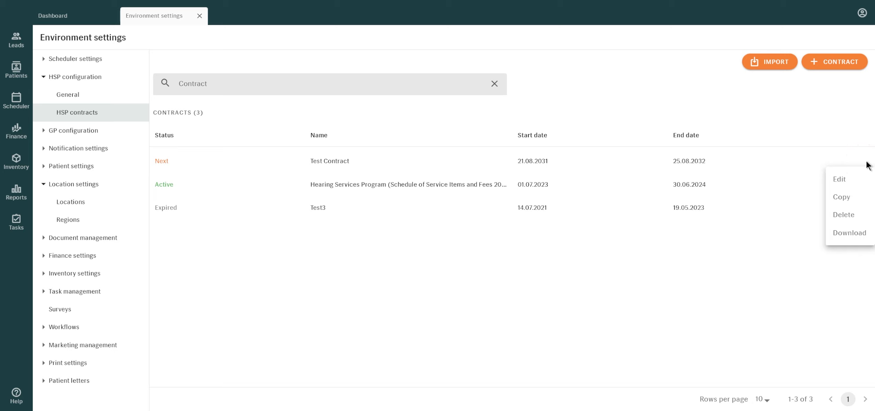
{"action": "left_click", "coordinate": [860, 179]}
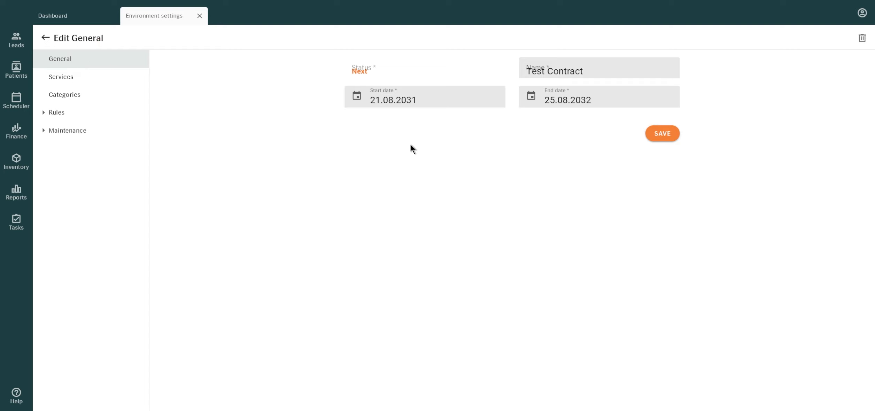
- Examine the contract's services, categories, general rules and full list of invoice creation rules
{"action": "left_click", "coordinate": [60, 76]}
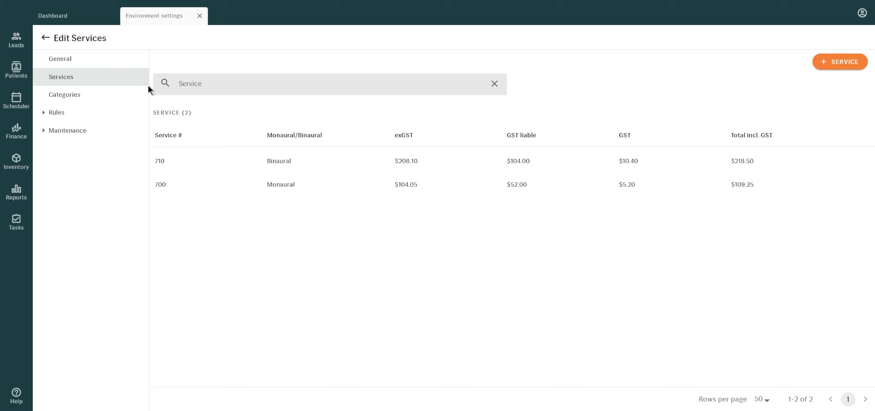
{"action": "left_click", "coordinate": [77, 95]}
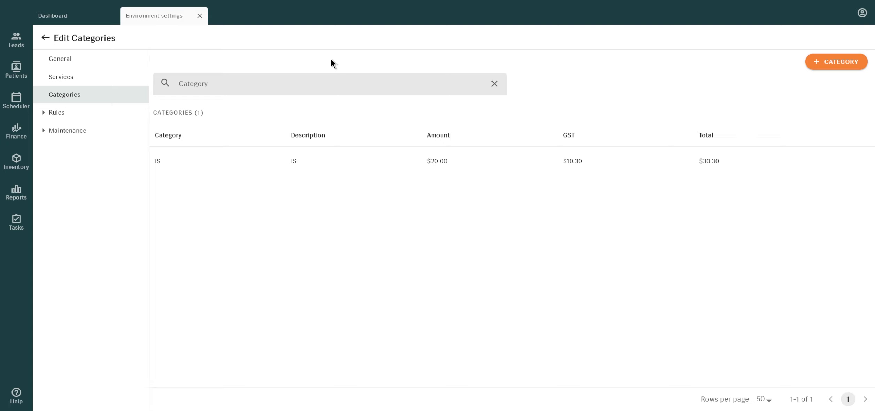
{"action": "left_click", "coordinate": [104, 112]}
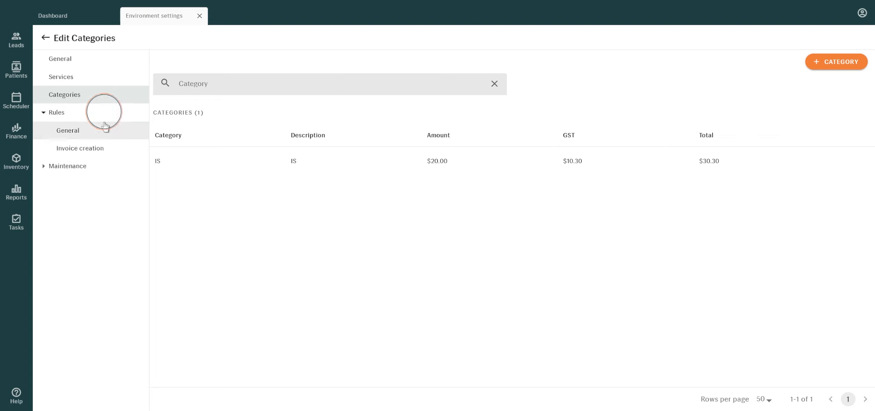
{"action": "left_click", "coordinate": [105, 129]}
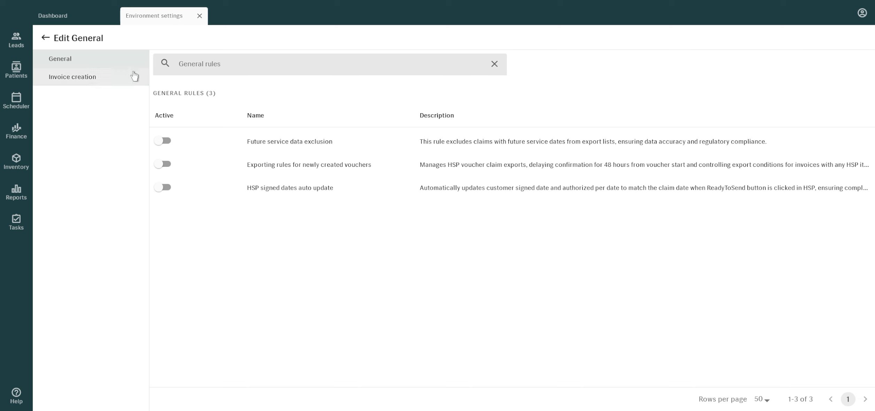
{"action": "left_click", "coordinate": [107, 77]}
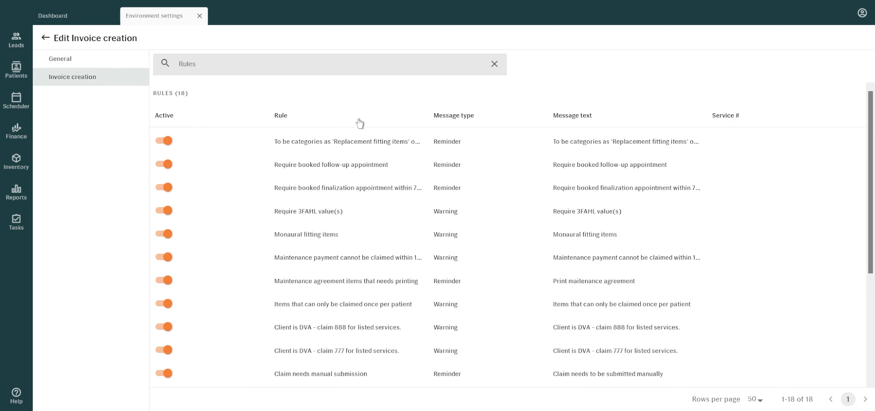
{"action": "scroll", "coordinate": [434, 170], "scroll_direction": "down", "scroll_amount": 5}
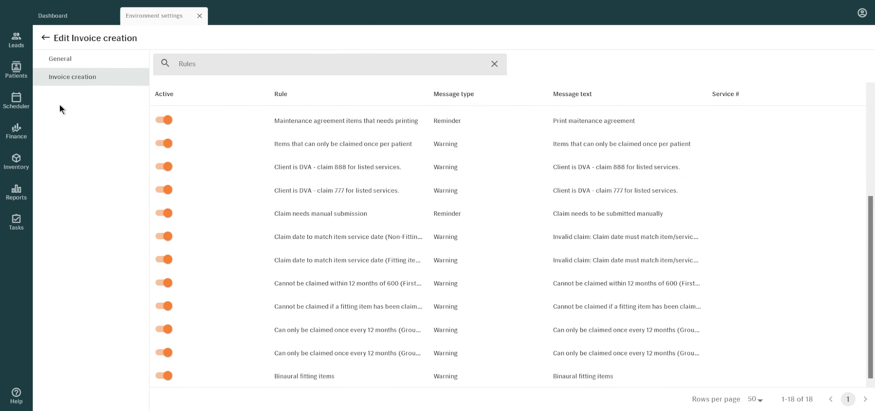
{"action": "left_click", "coordinate": [45, 38]}
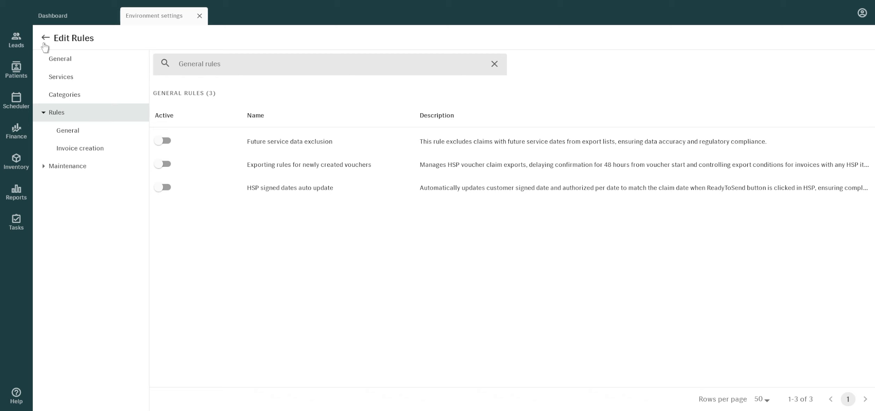
- Examine the contract's maintenance plan costs and expiration rule, and return to the HSP contract list
{"action": "left_click", "coordinate": [74, 162]}
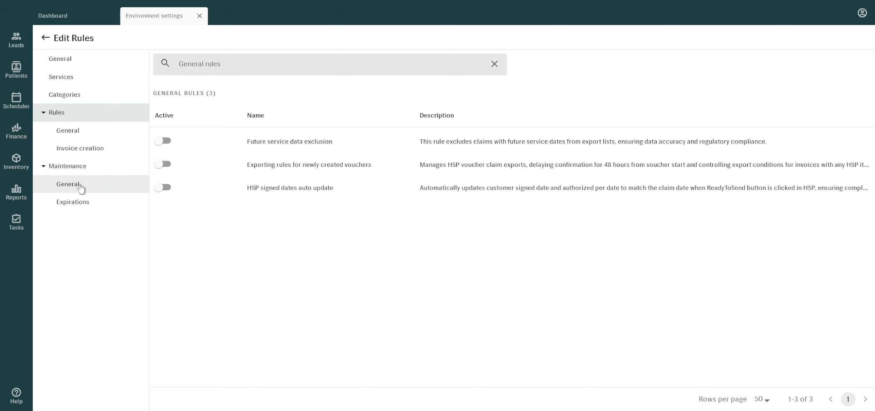
{"action": "left_click", "coordinate": [80, 185]}
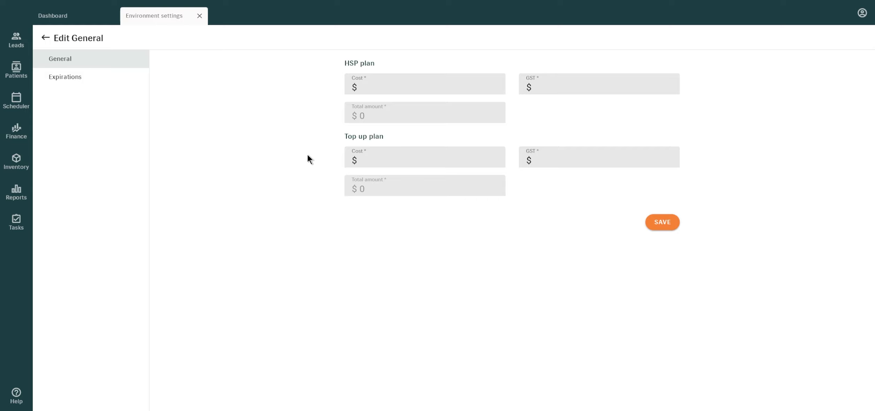
{"action": "left_click", "coordinate": [125, 82]}
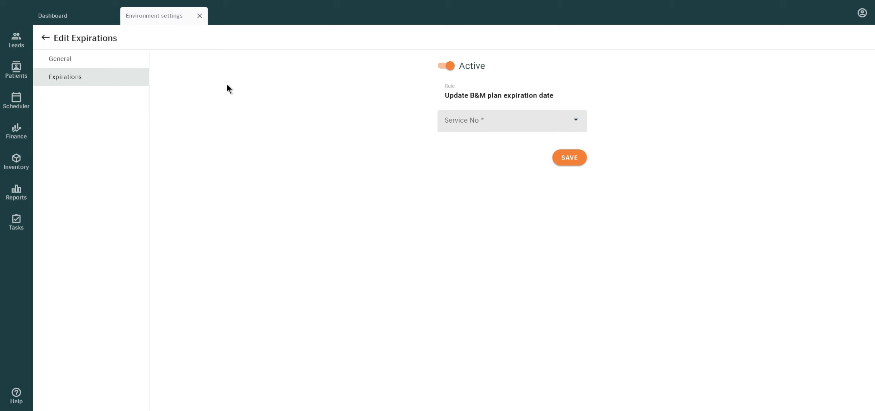
{"action": "left_click", "coordinate": [45, 38]}
{"action": "left_click", "coordinate": [46, 37]}
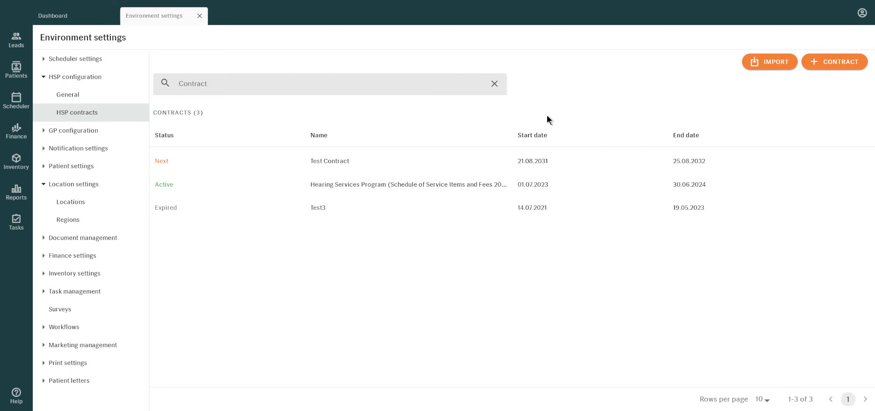
- View the actions available for Test Contract and the contract import dialog, closing it without importing a file
{"action": "left_click", "coordinate": [858, 164]}
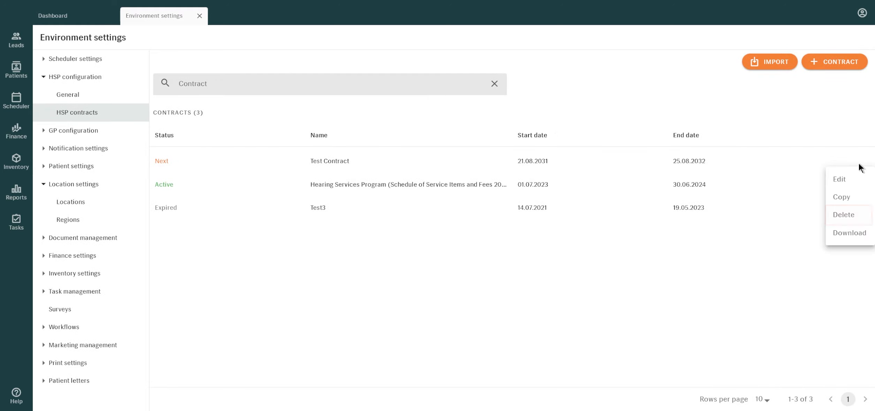
{"action": "left_click", "coordinate": [772, 116]}
{"action": "left_click", "coordinate": [767, 66]}
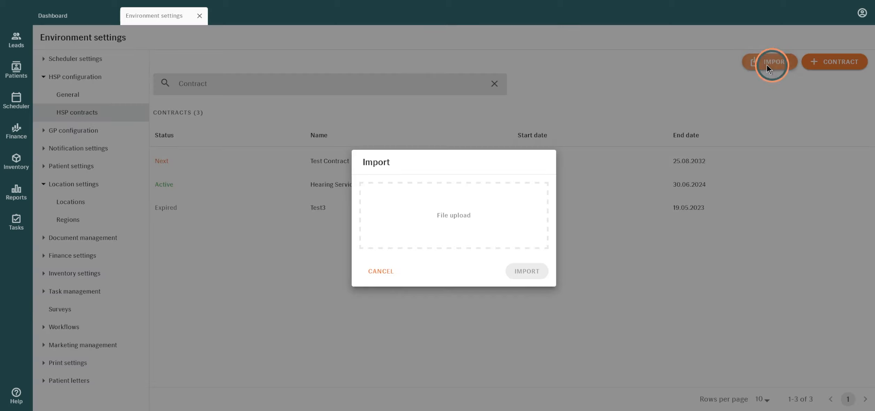
{"action": "left_click", "coordinate": [384, 272]}
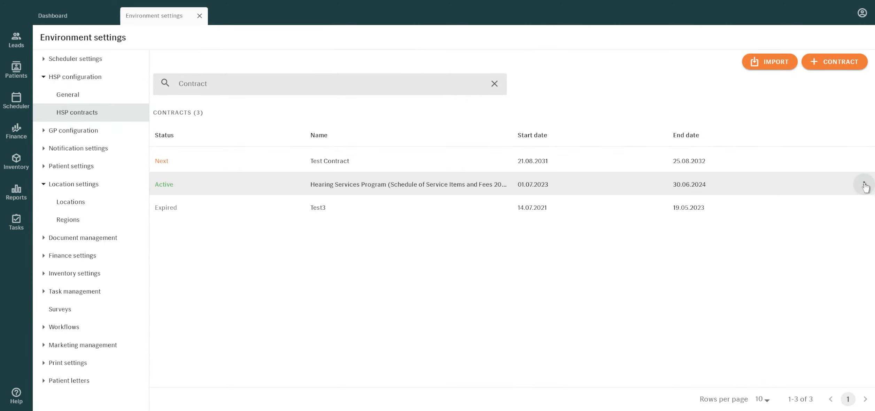
- Inspect the copy form for the active HSP contract and the new contract form, cancelling both
{"action": "left_click", "coordinate": [864, 185]}
{"action": "left_click", "coordinate": [849, 220]}
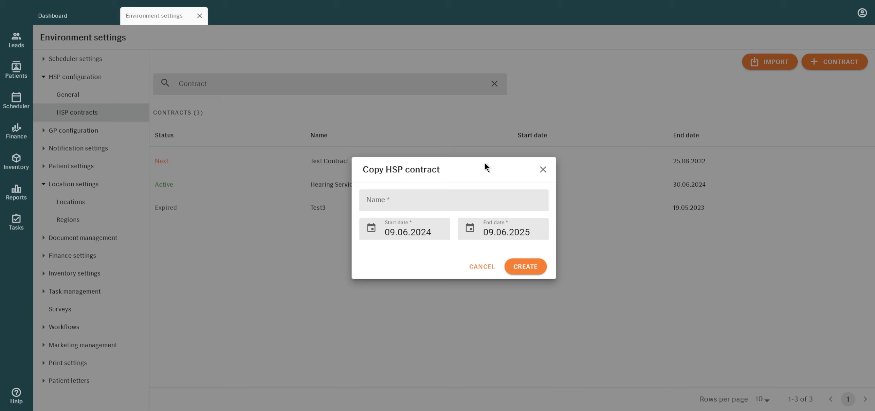
{"action": "left_click", "coordinate": [480, 266]}
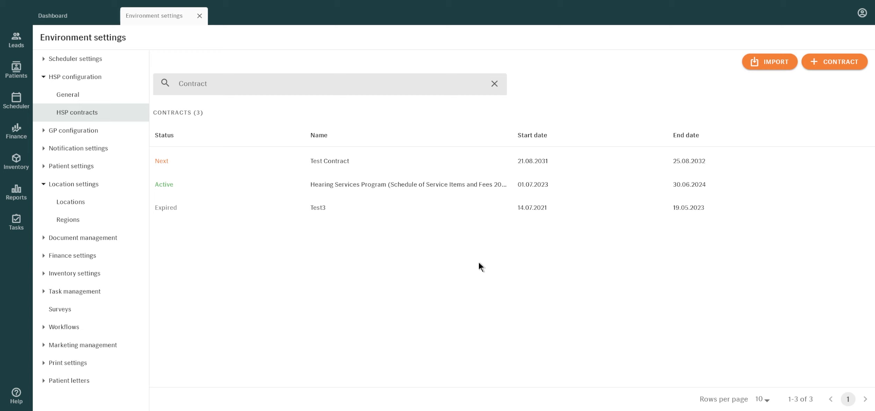
{"action": "left_click", "coordinate": [829, 69]}
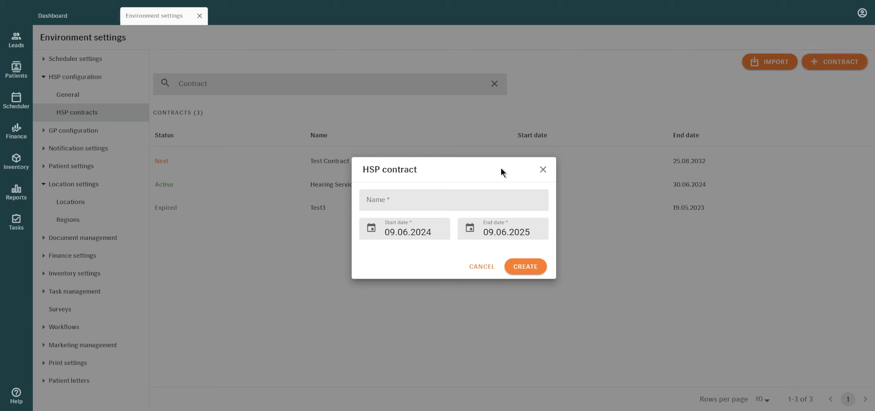
{"action": "left_click", "coordinate": [481, 266]}
- Examine the Seattle location's general settings down to the HSP site ID and Australian business number fields, and return to the locations list
{"action": "left_click", "coordinate": [65, 204]}
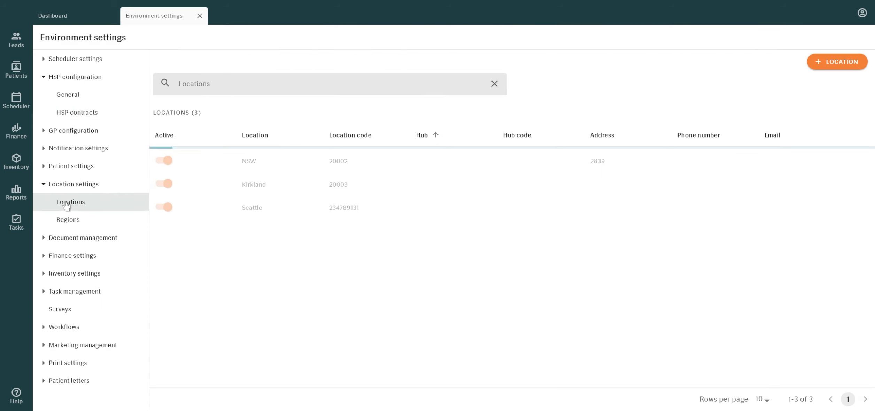
{"action": "left_click", "coordinate": [473, 217]}
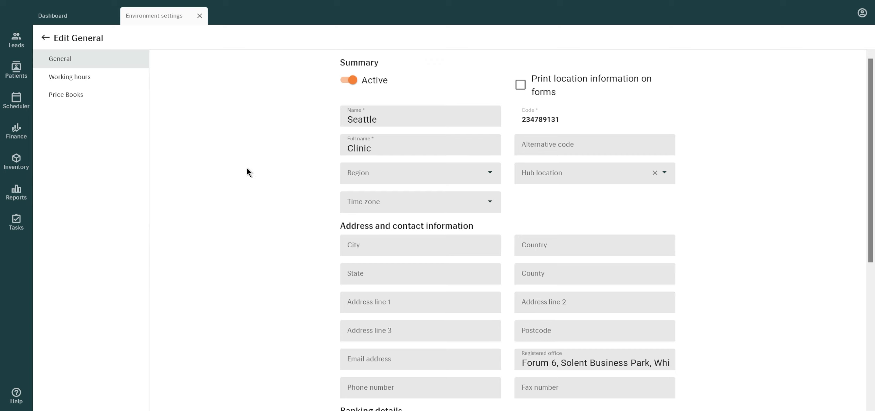
{"action": "scroll", "coordinate": [247, 168], "scroll_direction": "down", "scroll_amount": 7}
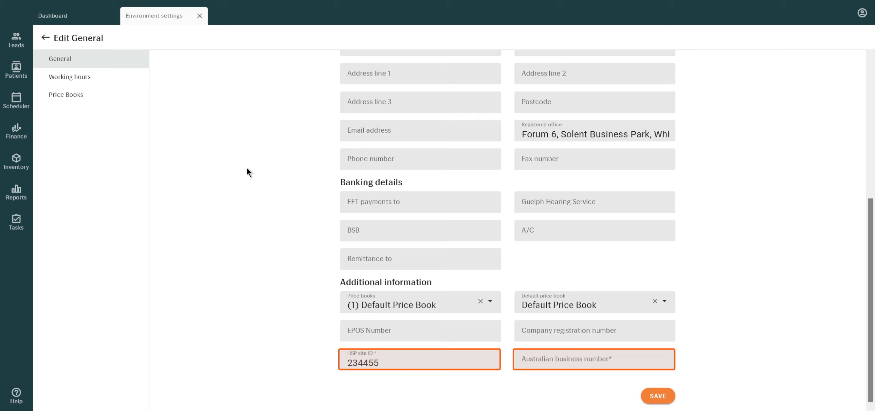
{"action": "left_click", "coordinate": [45, 37]}
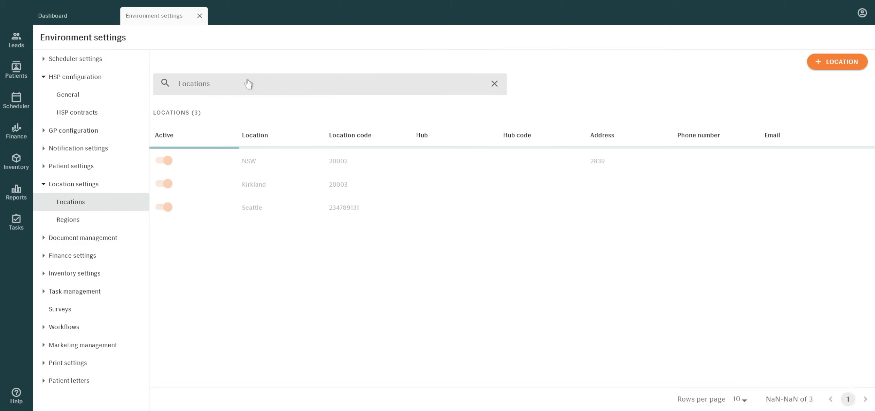
- Open the fourth specialist in the scheduler's specialist list for editing
{"action": "left_click", "coordinate": [94, 58]}
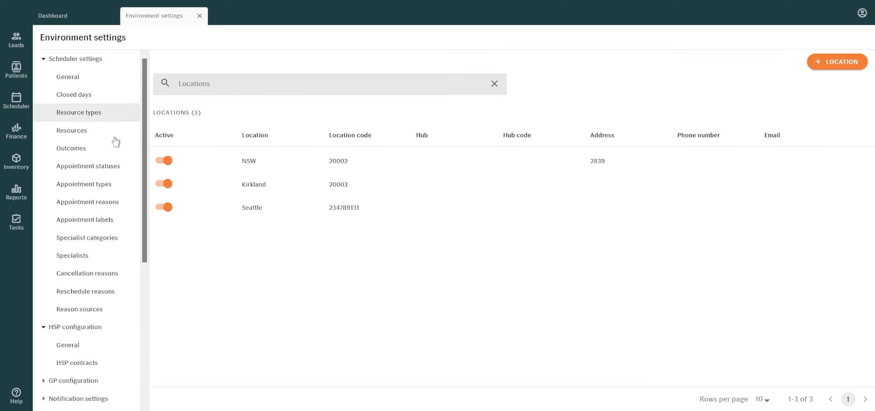
{"action": "left_click", "coordinate": [115, 259]}
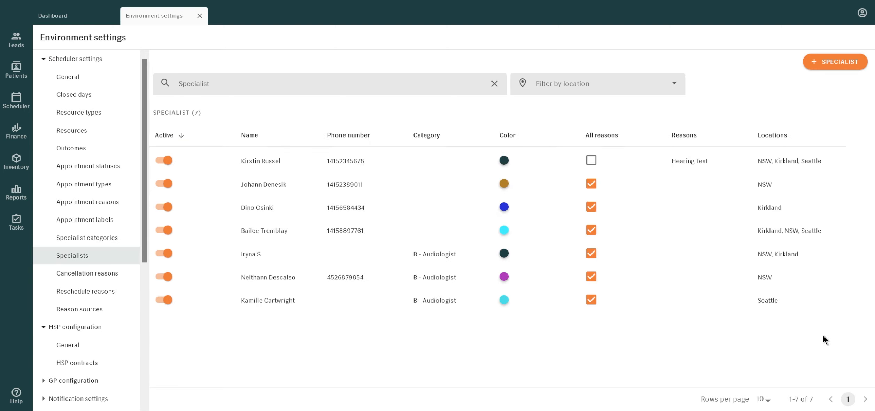
{"action": "left_click", "coordinate": [865, 231]}
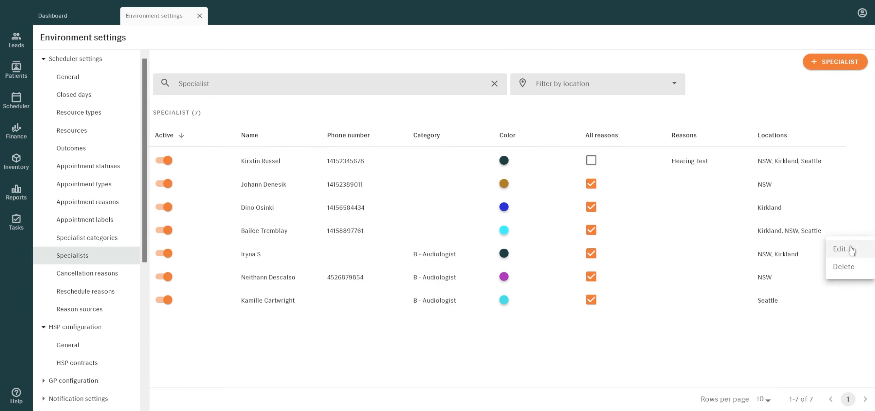
{"action": "left_click", "coordinate": [851, 250]}
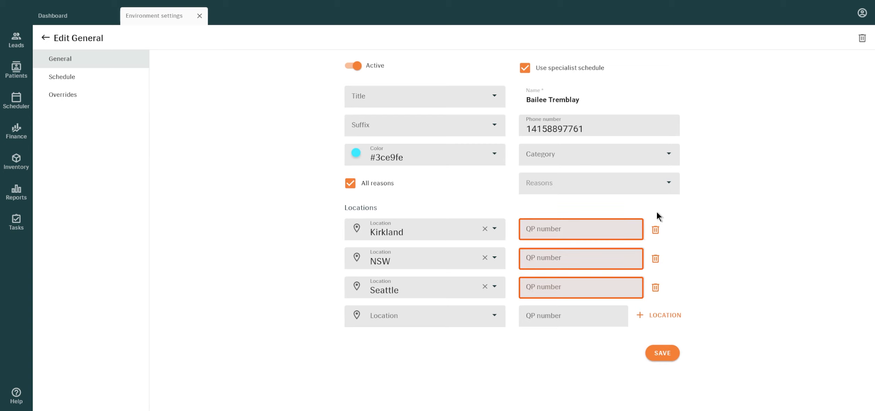
- Enter the specialist's QP numbers for Kirkland, NSW and Seattle, save them, and return to the specialist list
{"action": "left_click", "coordinate": [592, 228]}
{"action": "type", "text": "1231231"}
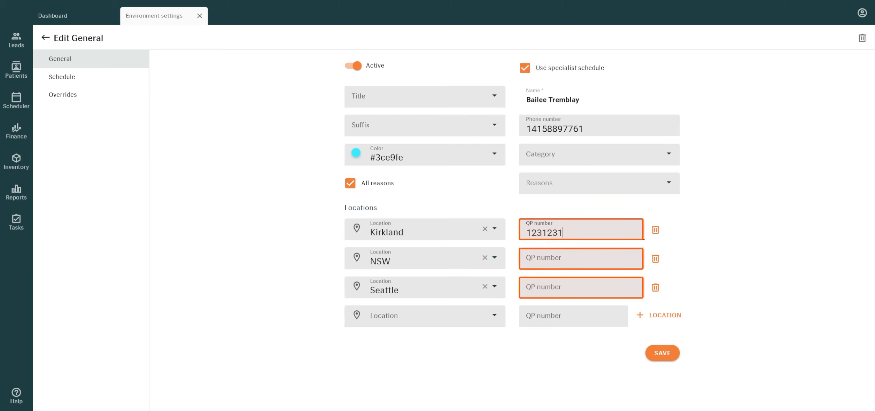
{"action": "left_click", "coordinate": [579, 258]}
{"action": "type", "text": "412312"}
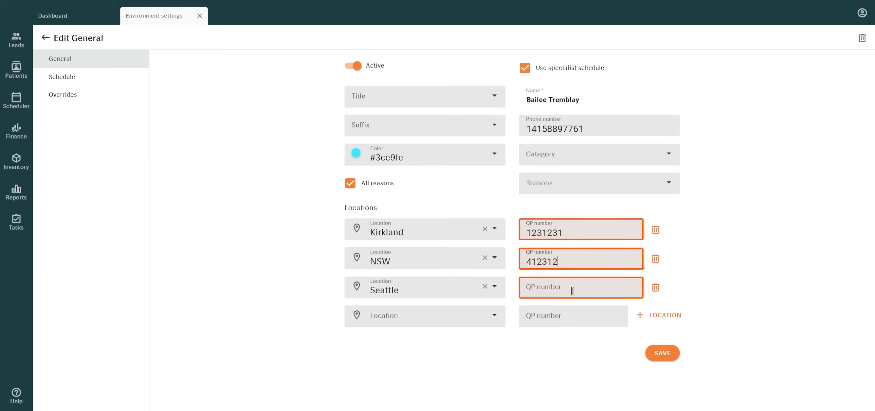
{"action": "left_click", "coordinate": [573, 291]}
{"action": "type", "text": "1231241"}
{"action": "left_click", "coordinate": [662, 353]}
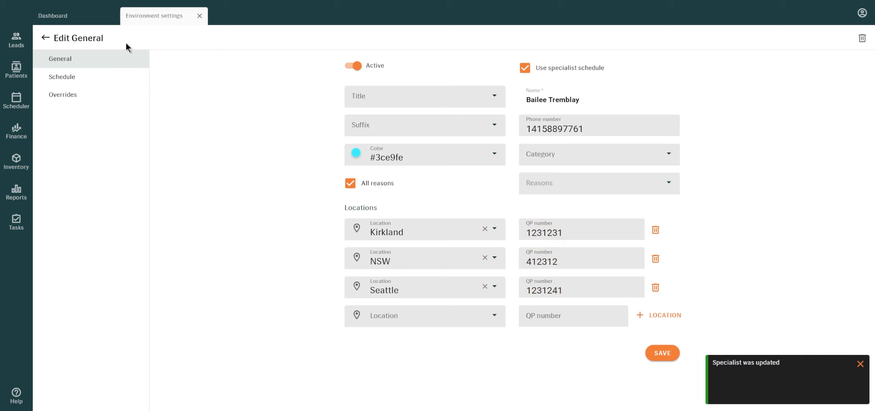
{"action": "left_click", "coordinate": [46, 37]}
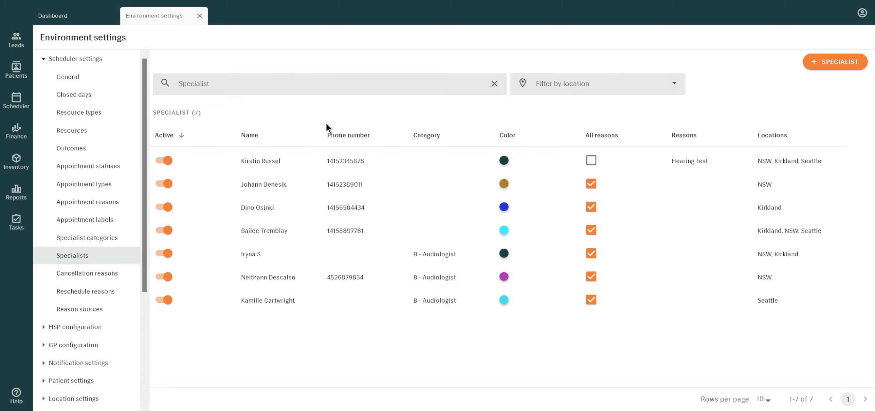
- Look up the sale-related finance settings, checking the commissions option and the QP number validation for invoices
{"action": "scroll", "coordinate": [78, 209], "scroll_direction": "down", "scroll_amount": 3}
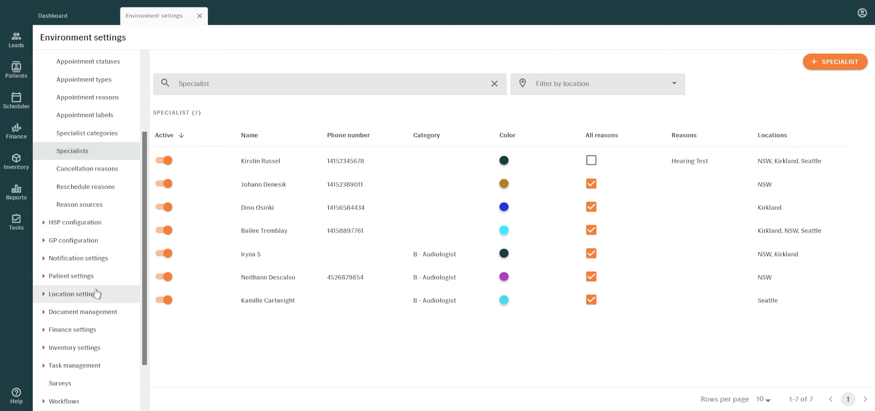
{"action": "left_click", "coordinate": [104, 331]}
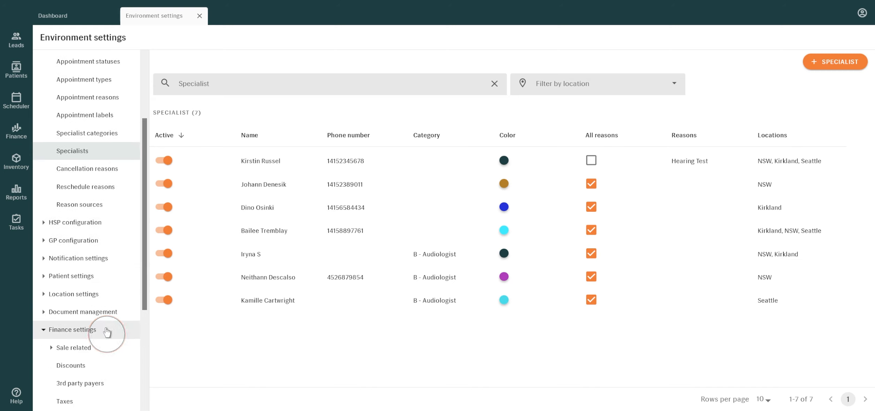
{"action": "left_click", "coordinate": [106, 347]}
{"action": "scroll", "coordinate": [106, 346], "scroll_direction": "down", "scroll_amount": 3}
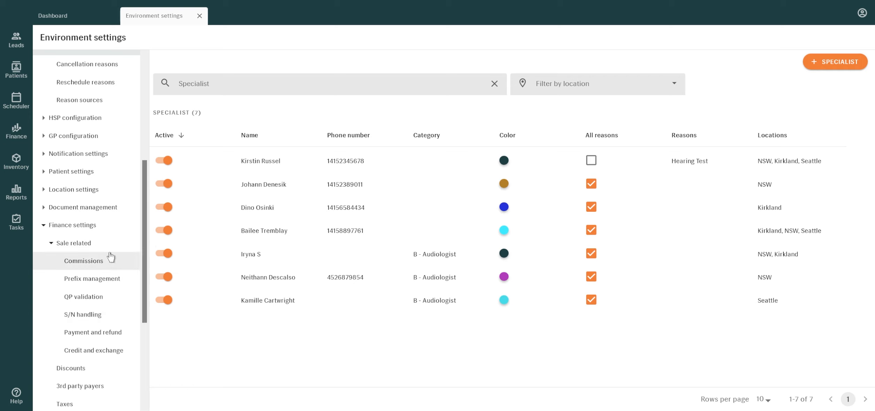
{"action": "scroll", "coordinate": [110, 257], "scroll_direction": "down", "scroll_amount": 3}
{"action": "left_click", "coordinate": [100, 159]}
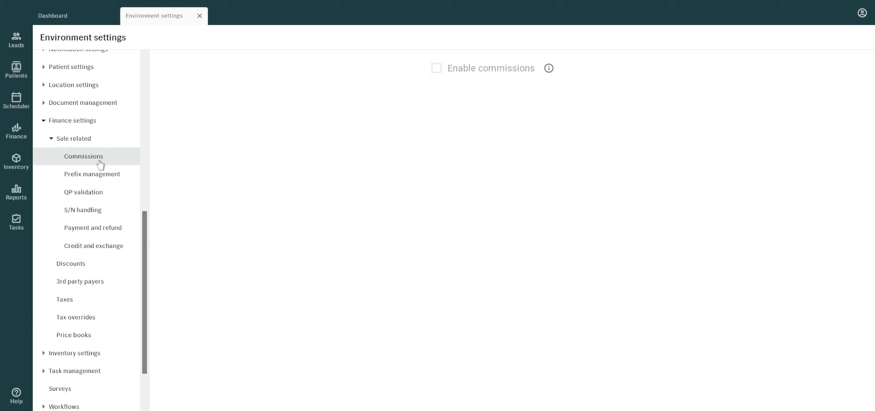
{"action": "left_click", "coordinate": [105, 191]}
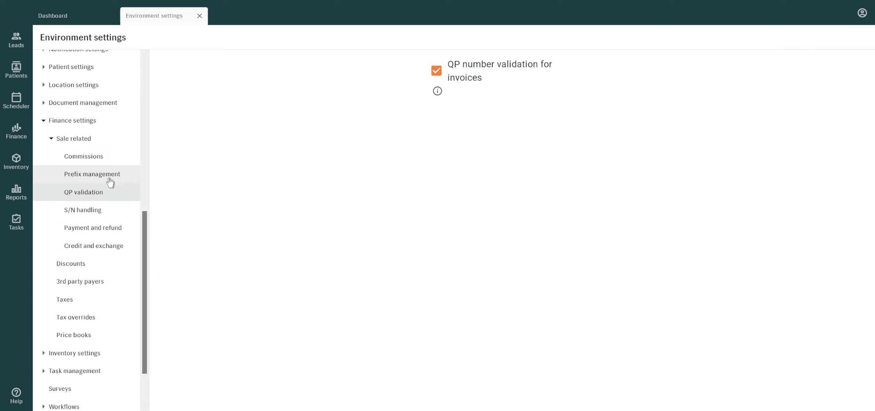
- Look through the sale-related settings for prefix management, S/N handling, payment and refund methods, and credit and exchange reasons
{"action": "left_click", "coordinate": [110, 177]}
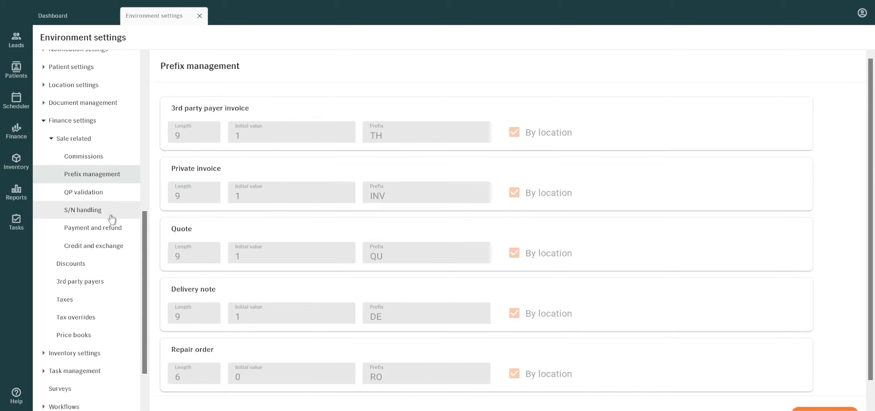
{"action": "left_click", "coordinate": [111, 213]}
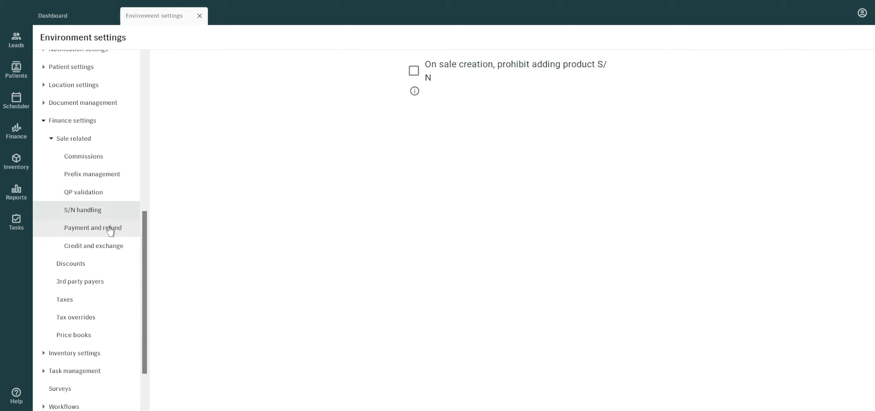
{"action": "left_click", "coordinate": [113, 252]}
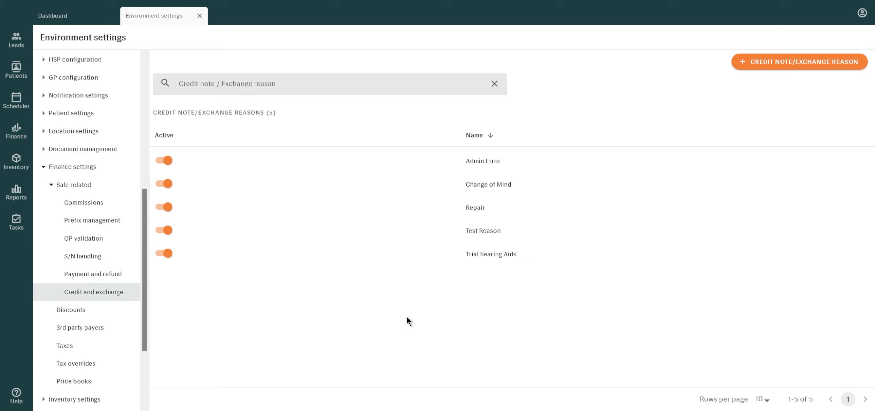
- Display the list of printing templates in the print settings
{"action": "scroll", "coordinate": [125, 303], "scroll_direction": "down", "scroll_amount": 3}
{"action": "left_click", "coordinate": [93, 383]}
{"action": "scroll", "coordinate": [104, 387], "scroll_direction": "down", "scroll_amount": 1}
{"action": "left_click", "coordinate": [106, 389]}
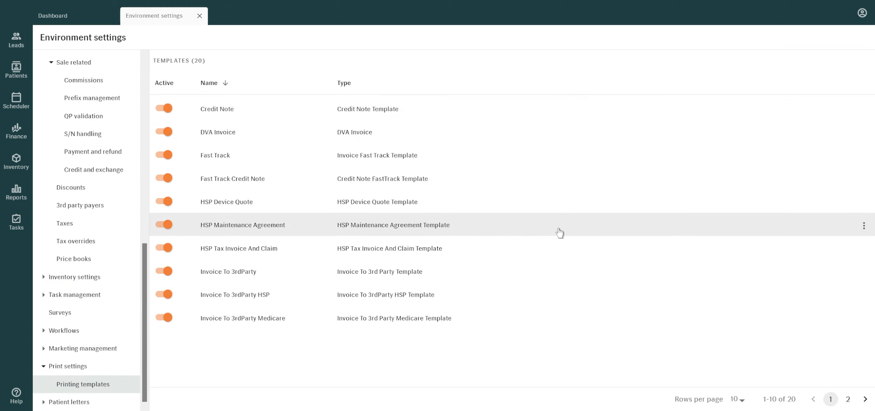
- Open the HSP Maintenance Agreement template for editing and examine its layout down to the client signature section
{"action": "left_click", "coordinate": [863, 225]}
{"action": "left_click", "coordinate": [849, 247]}
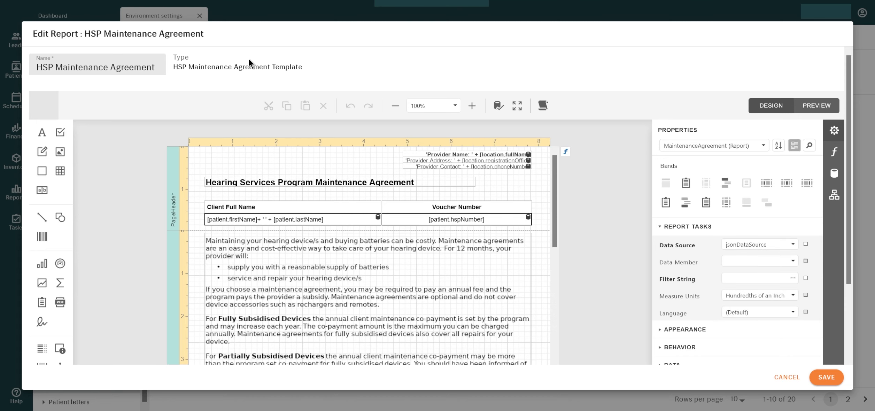
{"action": "scroll", "coordinate": [252, 209], "scroll_direction": "down", "scroll_amount": 7}
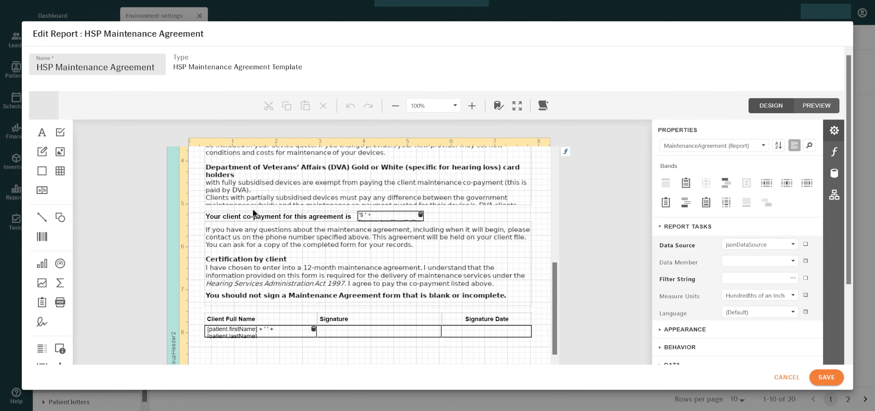